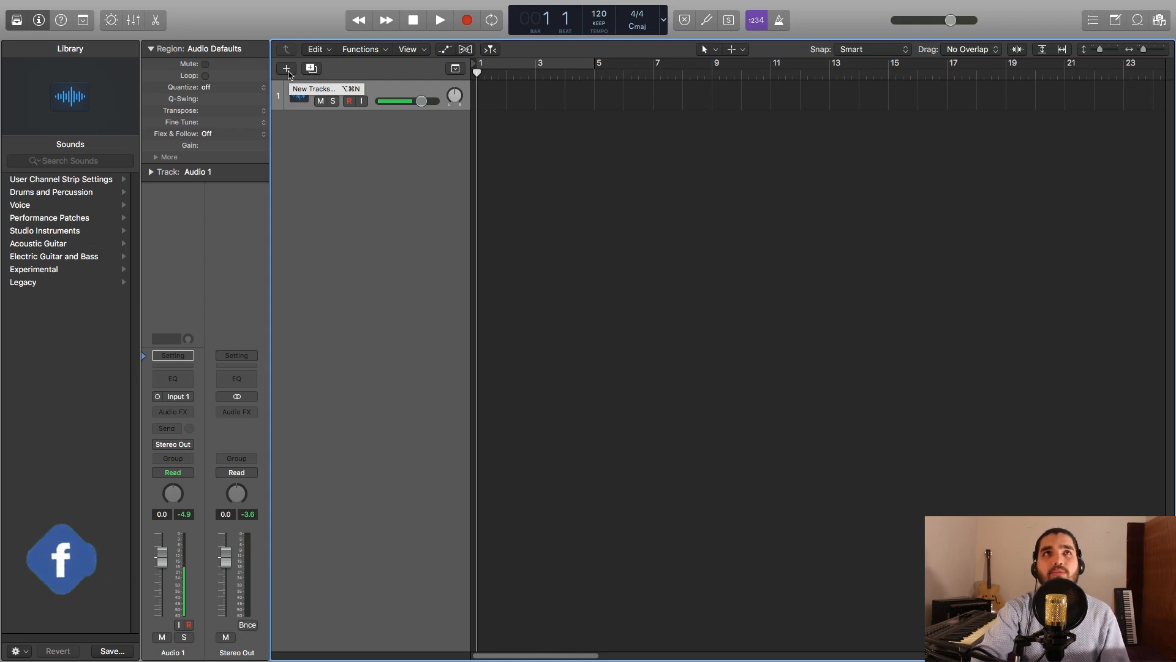
# - Create a software instrument track and load the Grand Piano with Pad & Choir patch from the Piano sounds
pyautogui.click(287, 72)
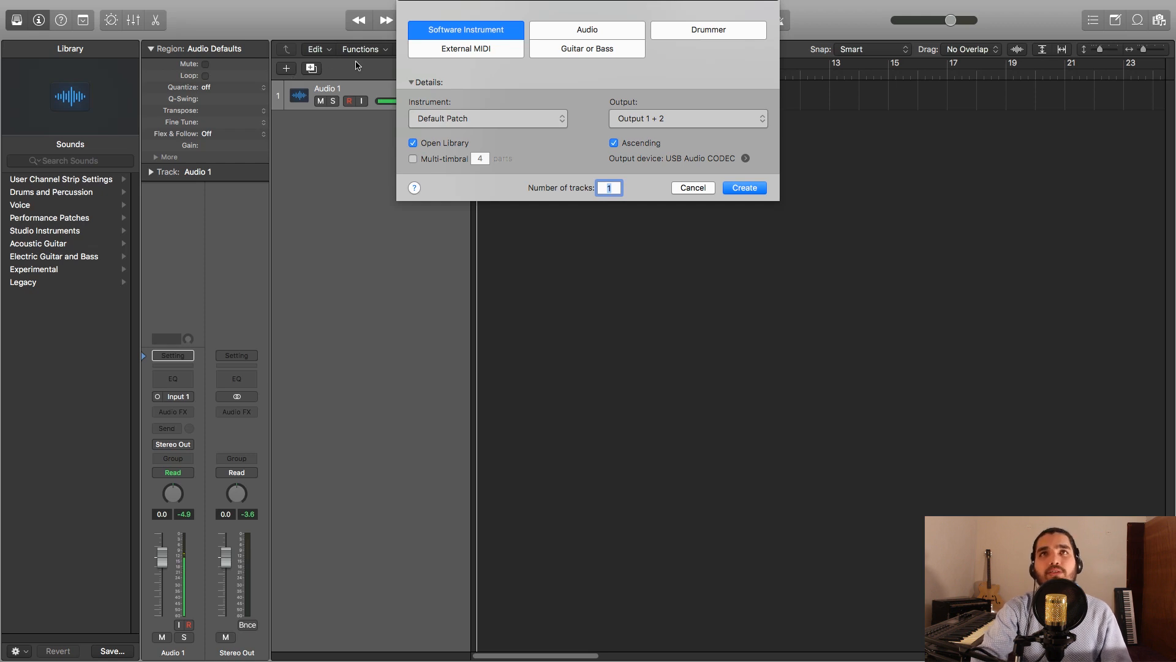
pyautogui.click(743, 188)
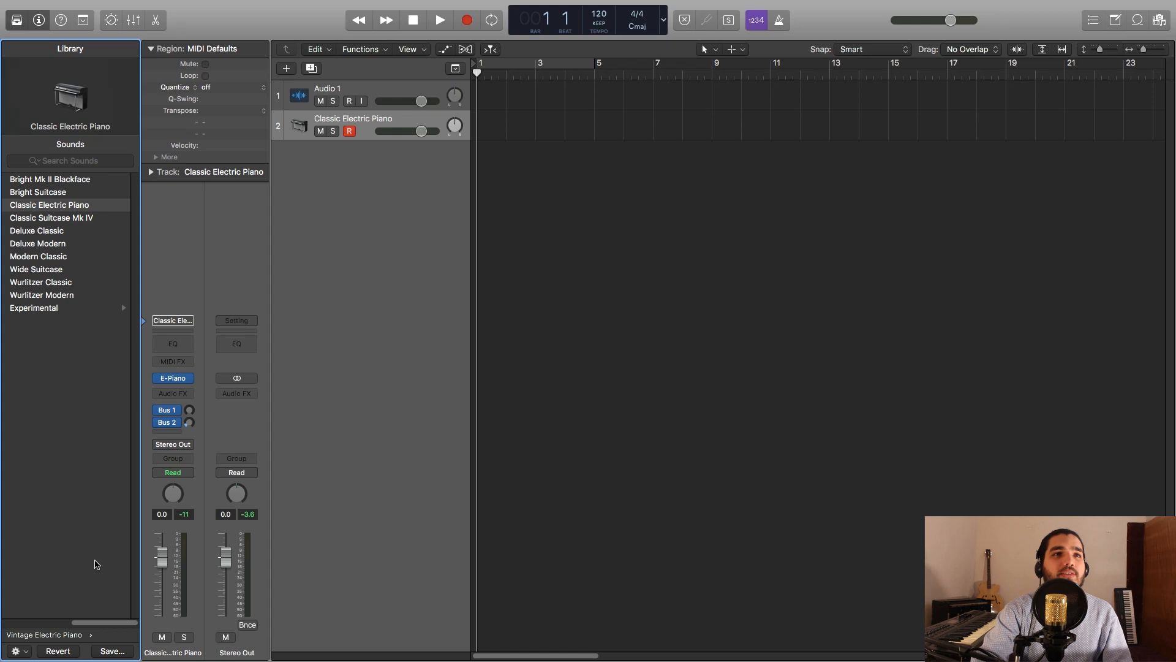
pyautogui.click(65, 635)
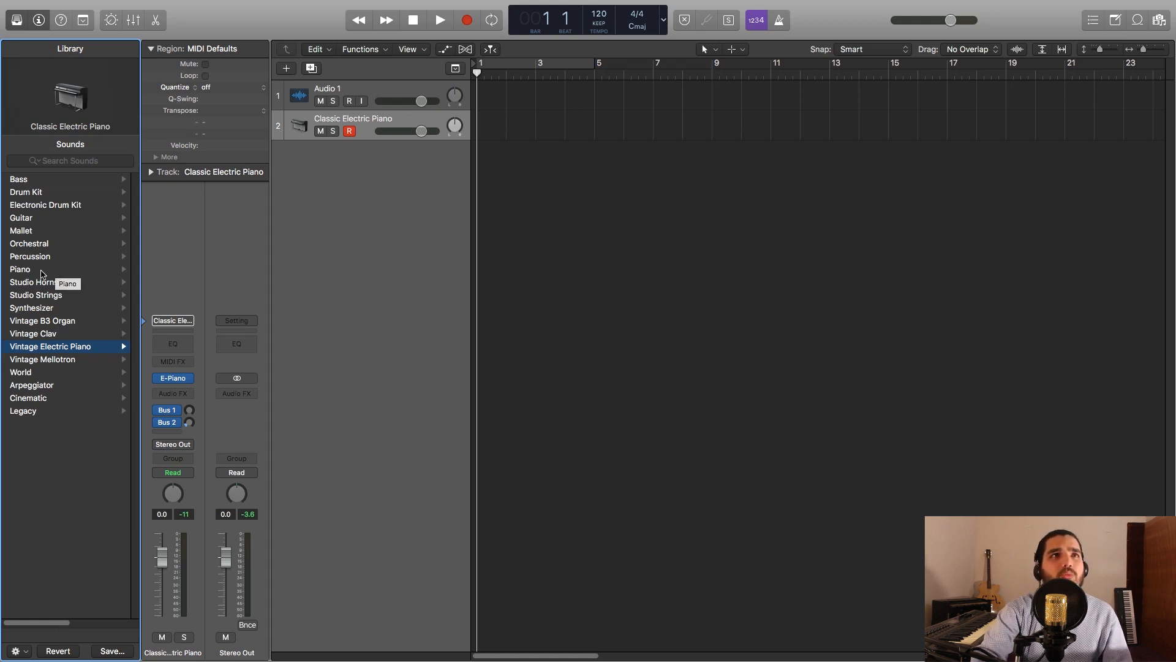
pyautogui.click(41, 271)
pyautogui.click(70, 219)
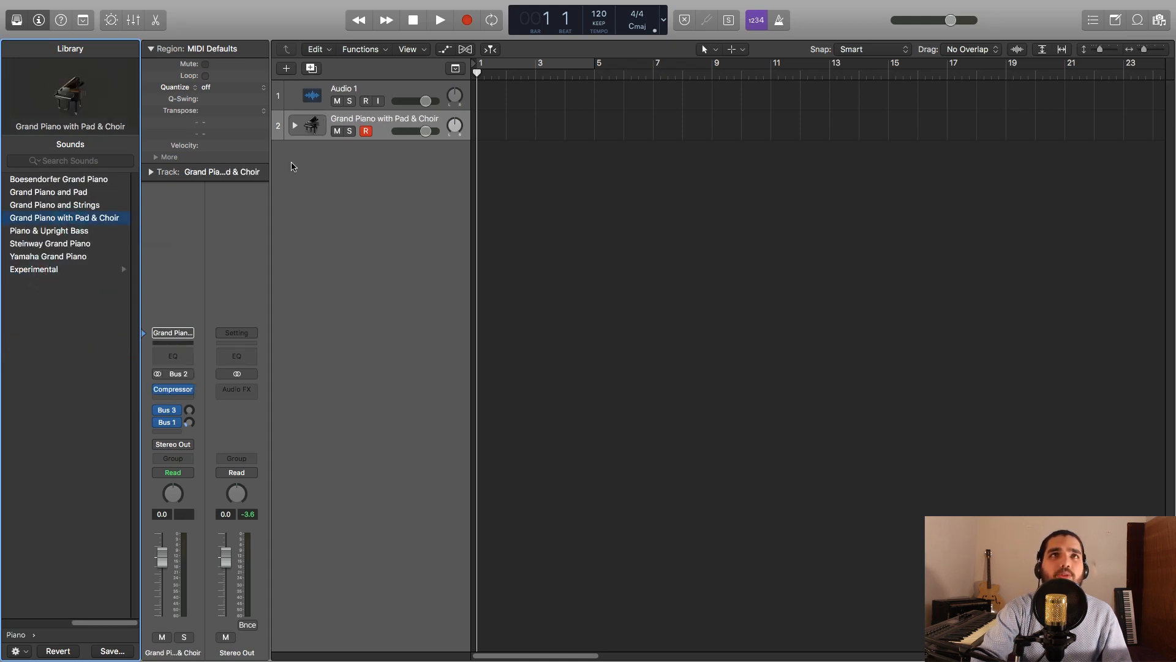
pyautogui.click(294, 126)
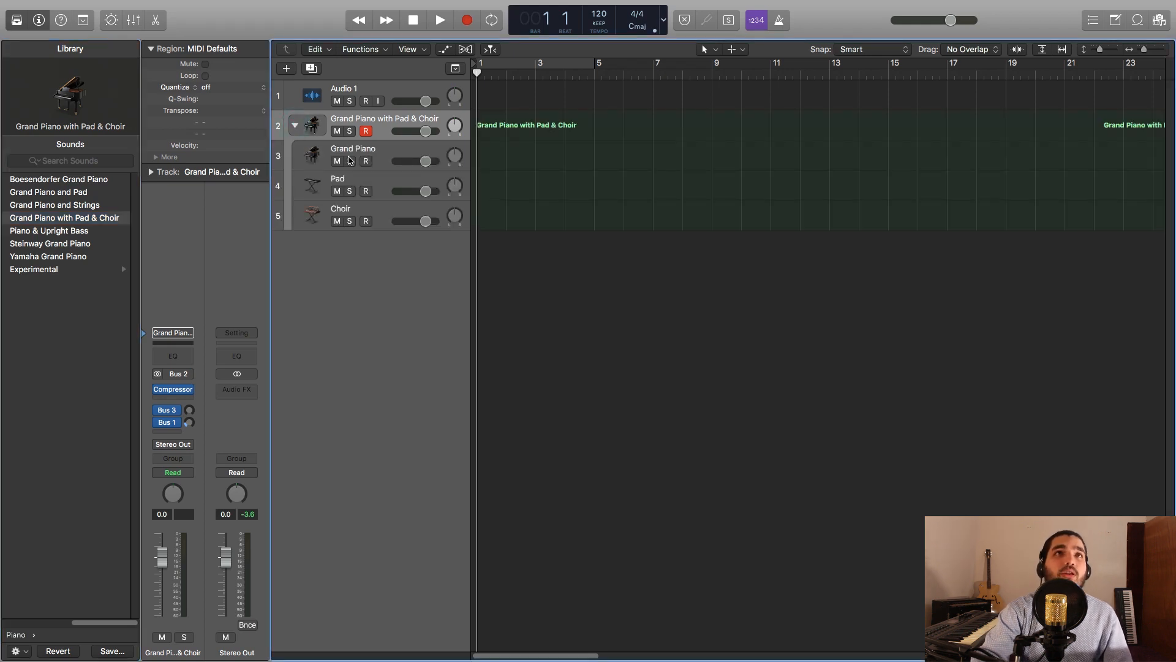
pyautogui.click(295, 126)
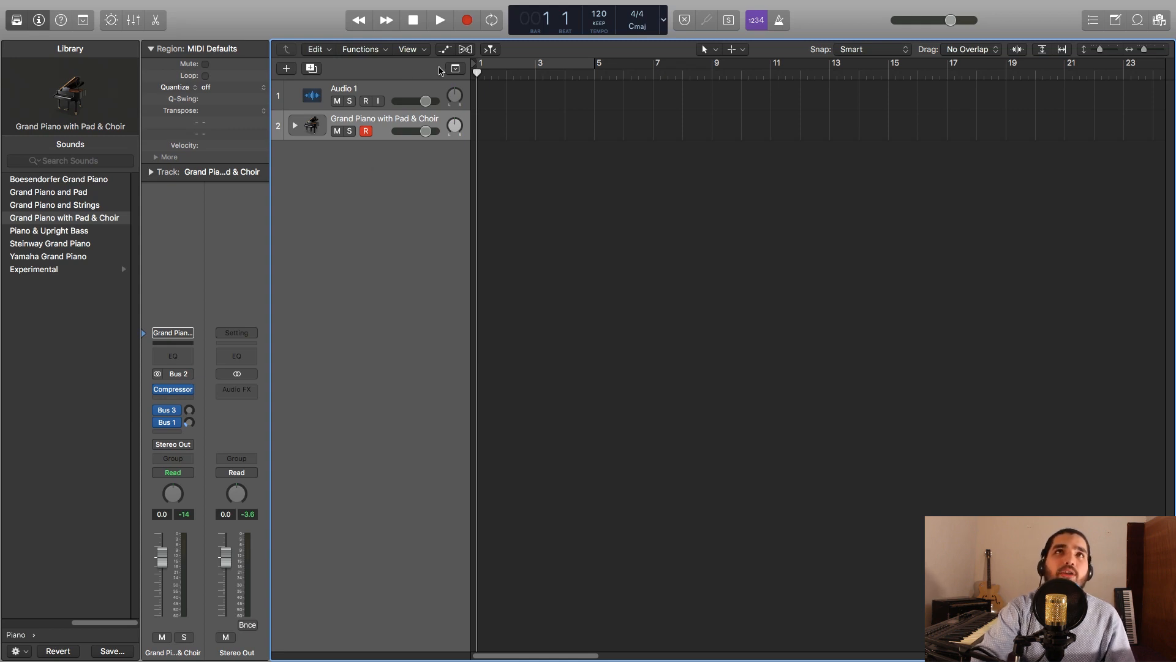
# - Record a four-bar melody from bar 1 on the Grand Piano with Pad & Choir track
pyautogui.click(466, 23)
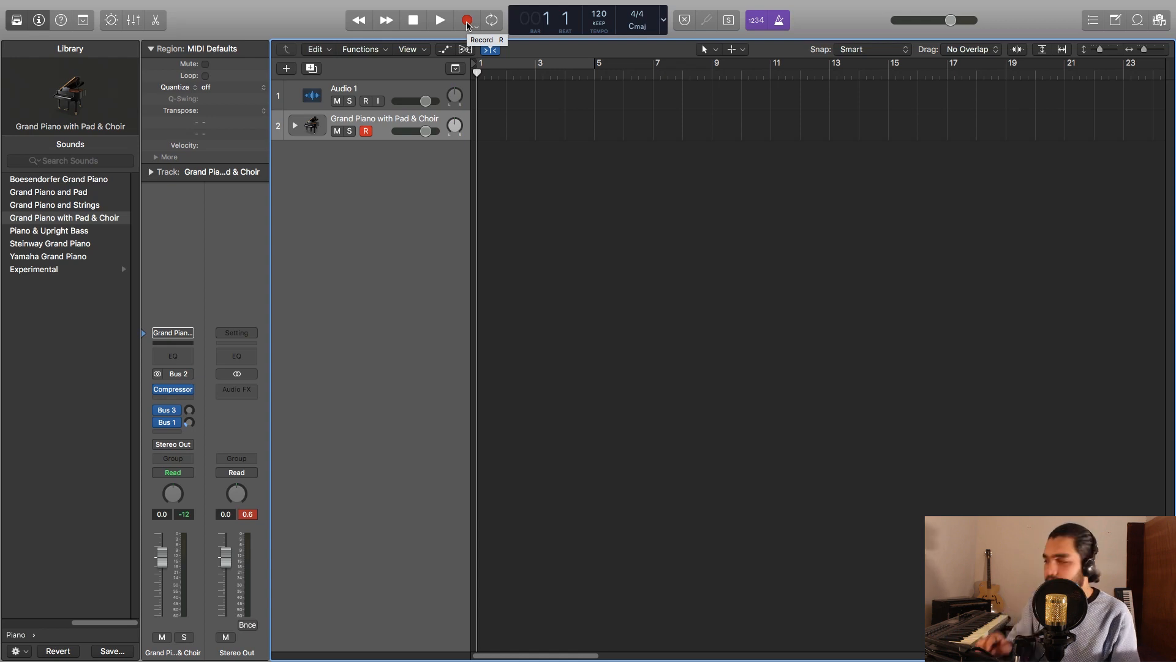
pyautogui.click(467, 22)
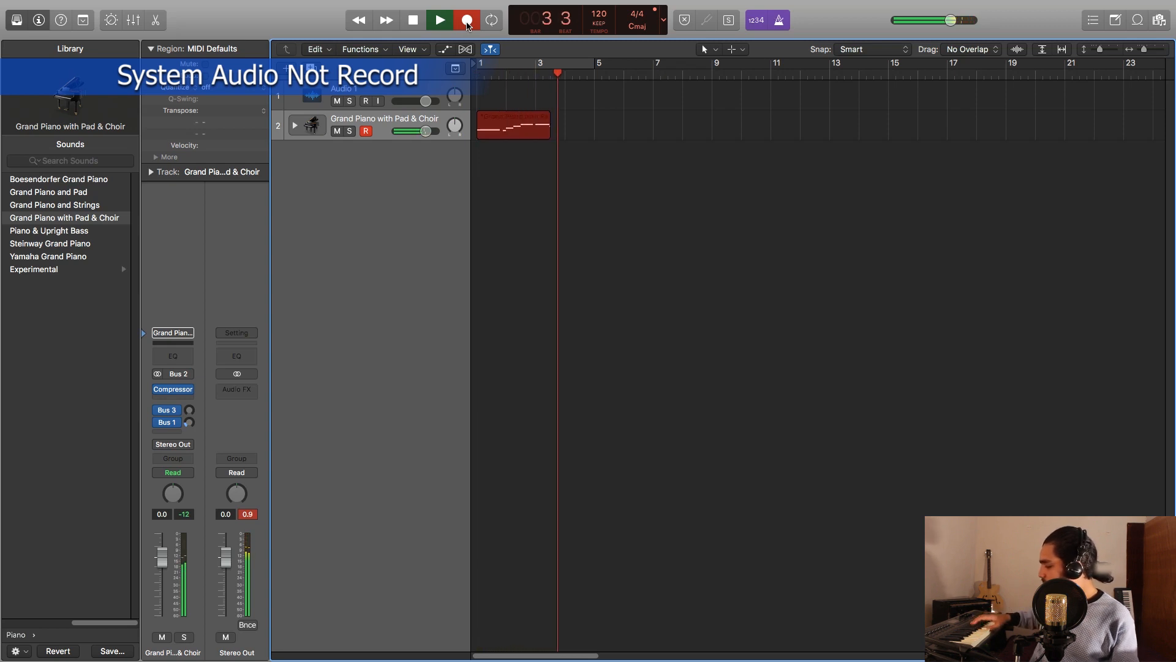
pyautogui.press('space')
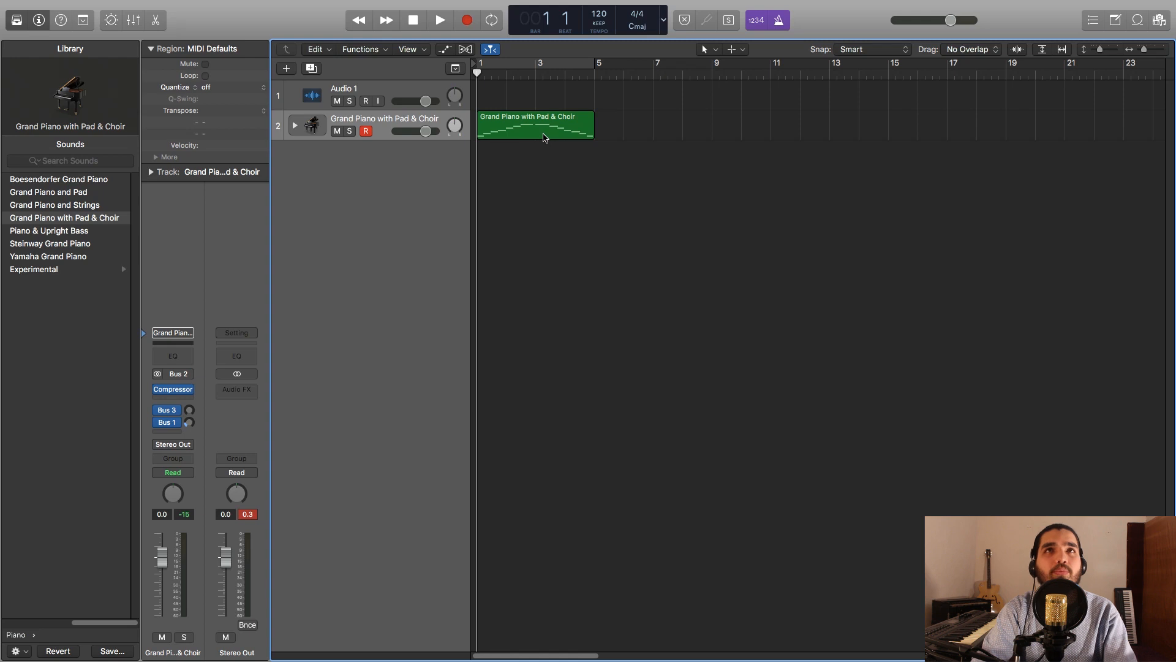
# - Open the recorded piano region in the Piano Roll and enlarge the editor to fit its notes
pyautogui.click(544, 134)
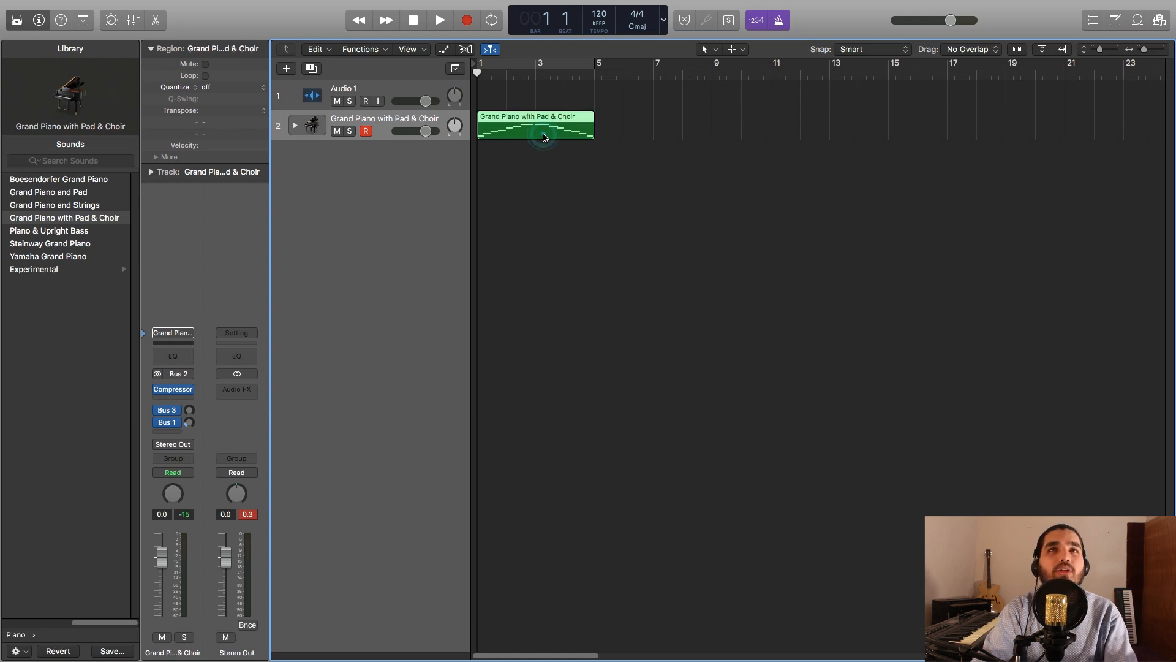
pyautogui.doubleClick(543, 135)
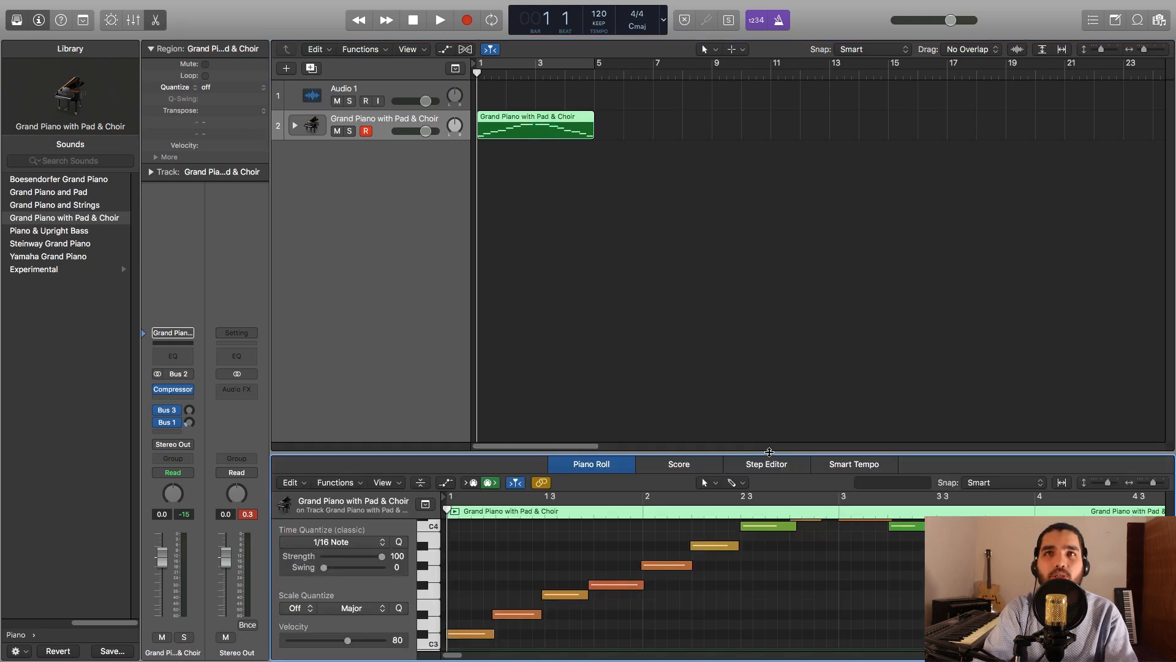
pyautogui.moveTo(769, 453); pyautogui.dragTo(750, 338)
pyautogui.moveTo(1153, 368); pyautogui.dragTo(1158, 369)
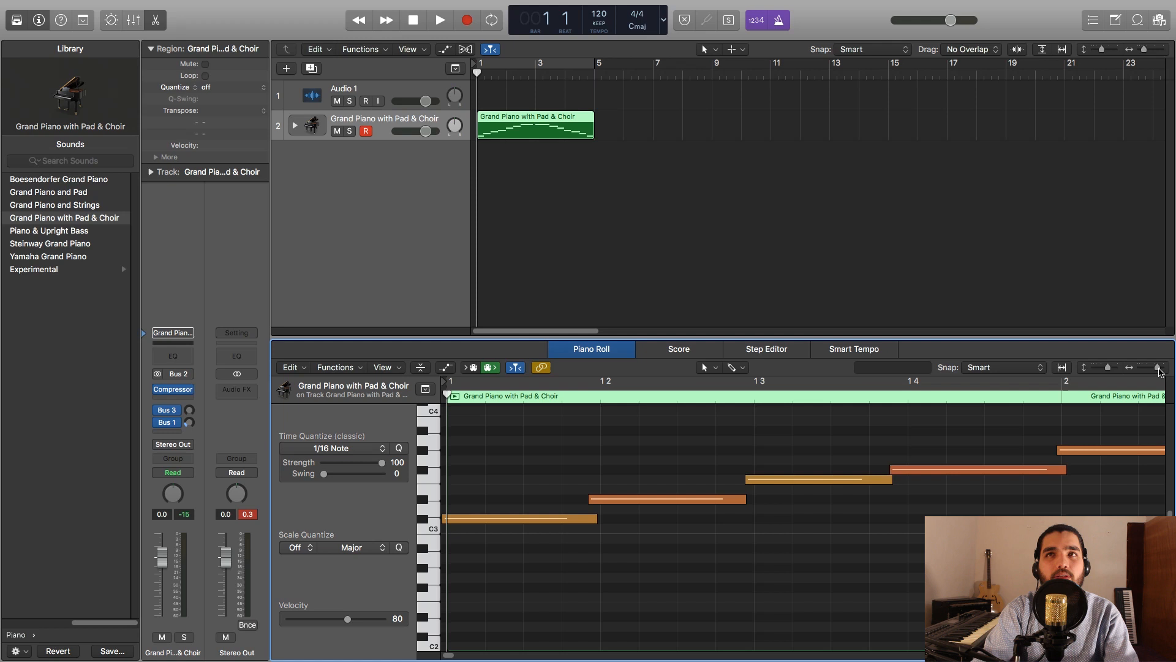
pyautogui.moveTo(1158, 369); pyautogui.dragTo(1147, 376)
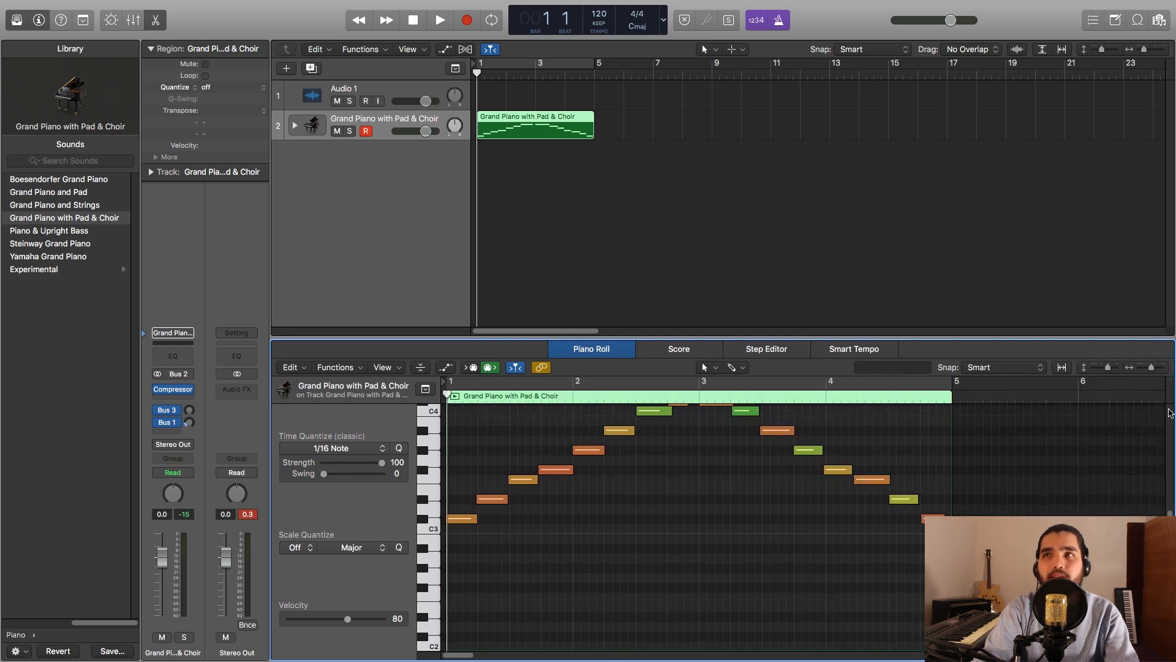
pyautogui.scroll(3, 803, 527)
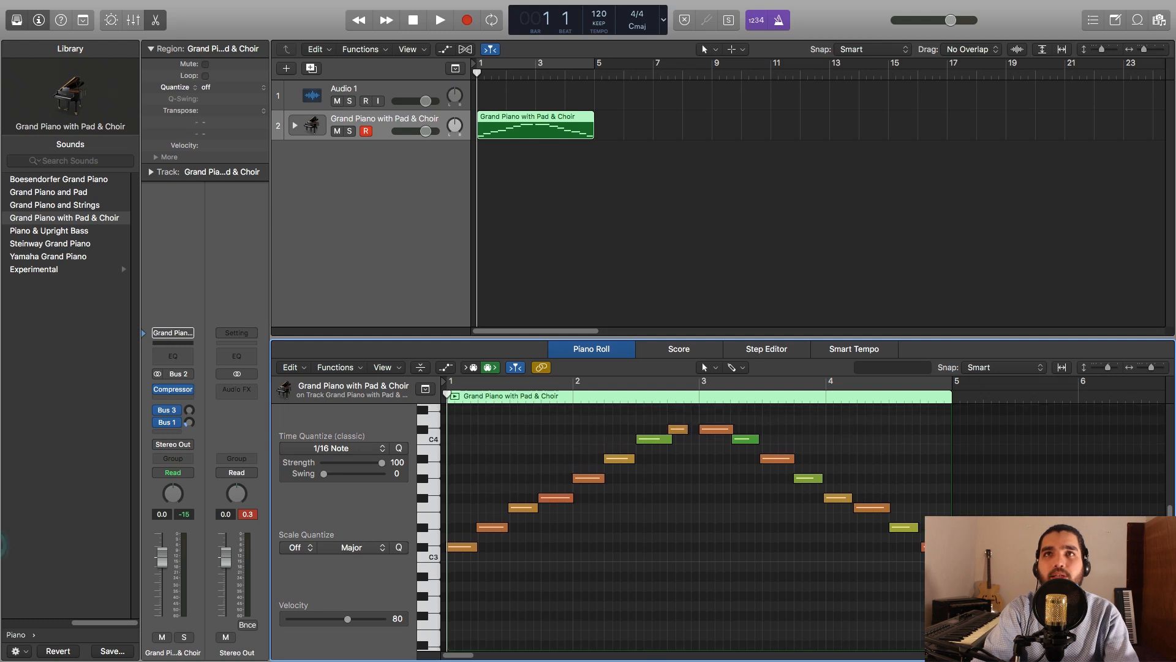
# - Quantize all the notes of the piano region to 1/16 Note and play the result from the beginning
pyautogui.moveTo(935, 429); pyautogui.dragTo(445, 592)
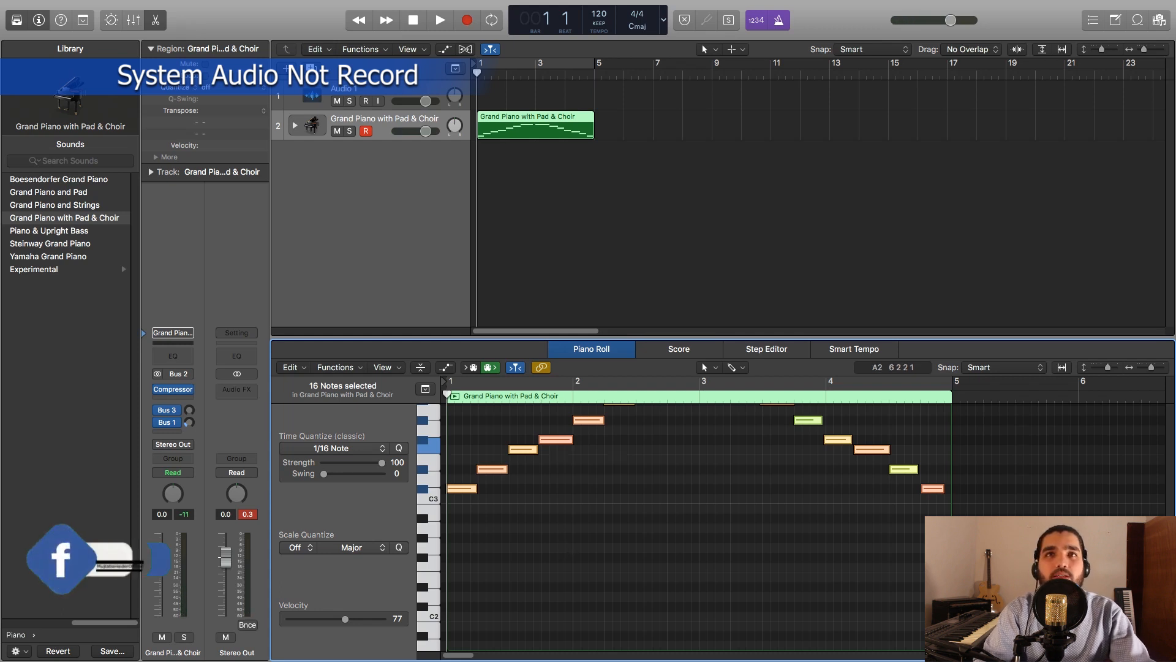
pyautogui.scroll(2, 552, 463)
pyautogui.scroll(1, 599, 498)
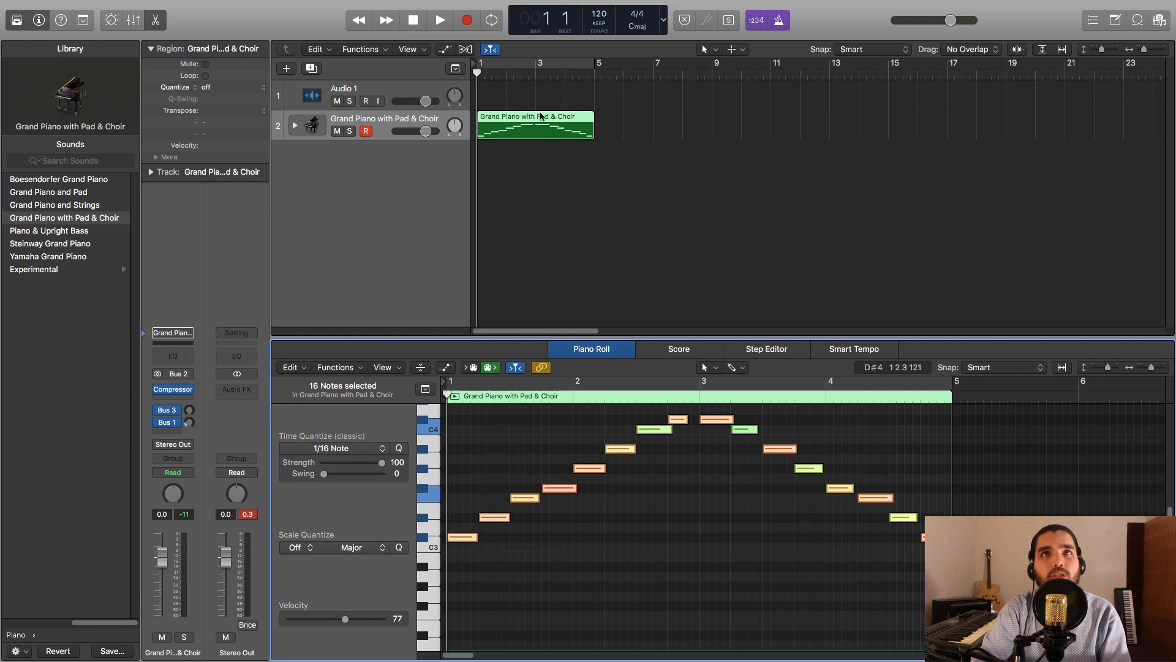
pyautogui.press('space')
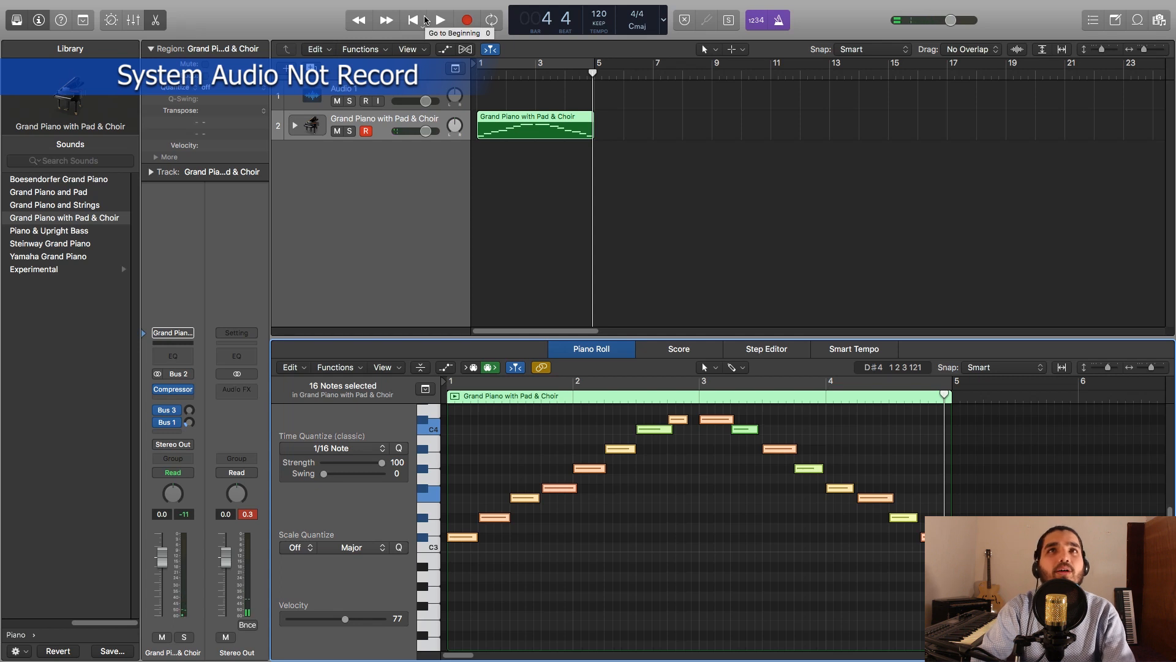
pyautogui.click(427, 20)
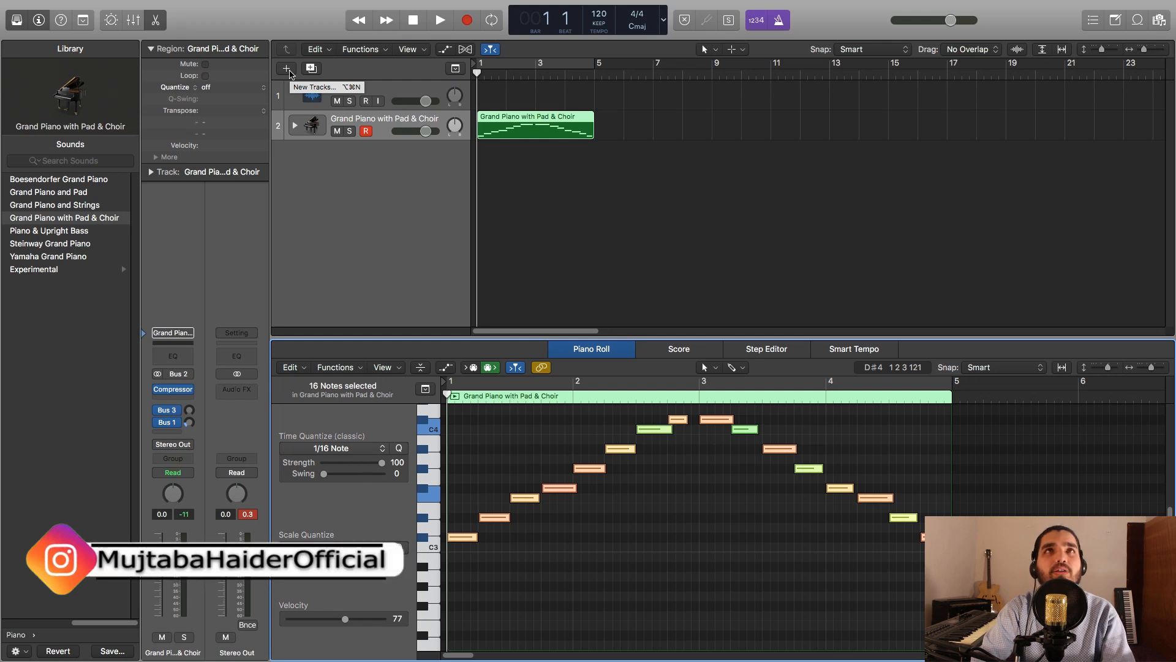
# - Add a new audio track below the piano track and turn on its input monitoring
pyautogui.click(286, 68)
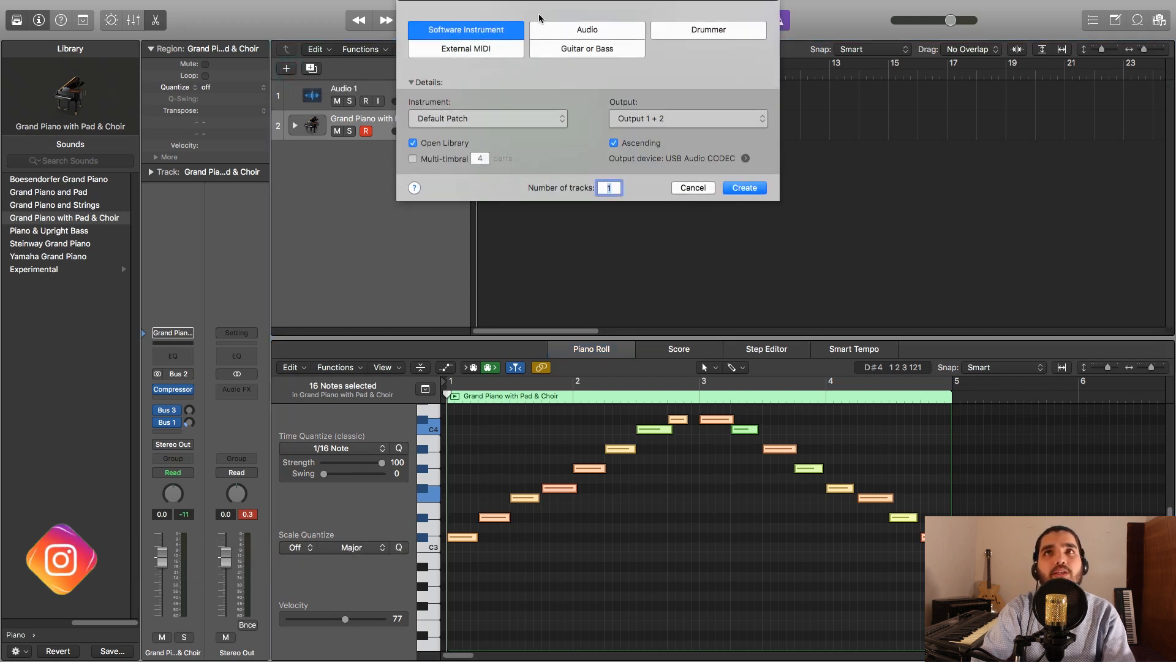
pyautogui.click(593, 32)
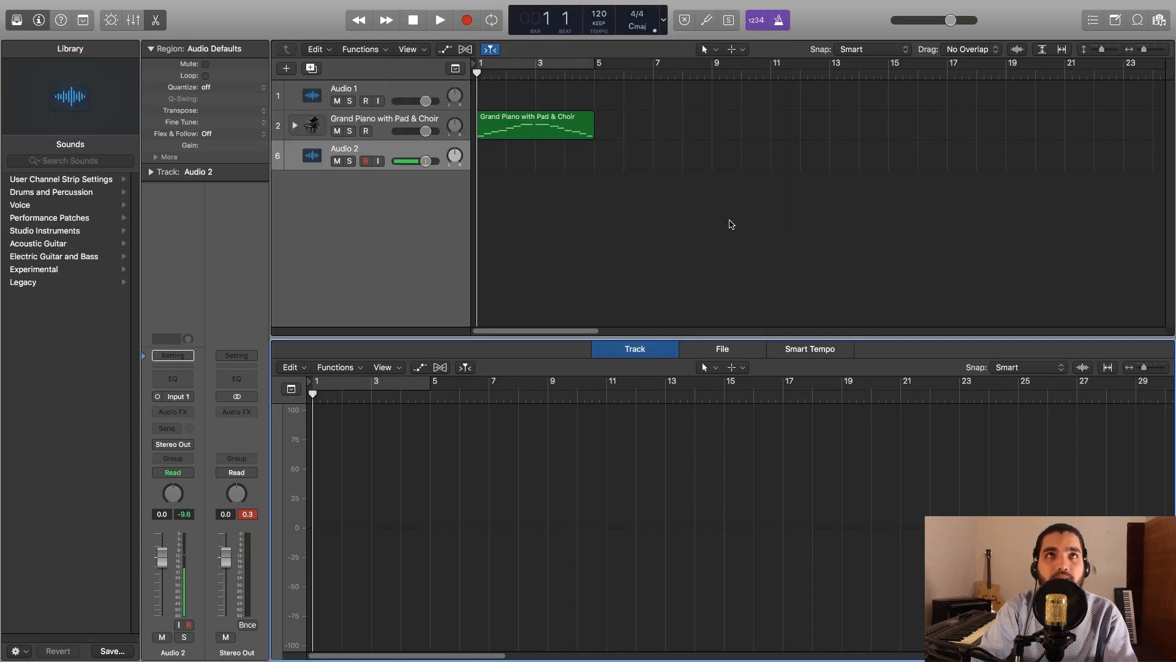
pyautogui.click(378, 161)
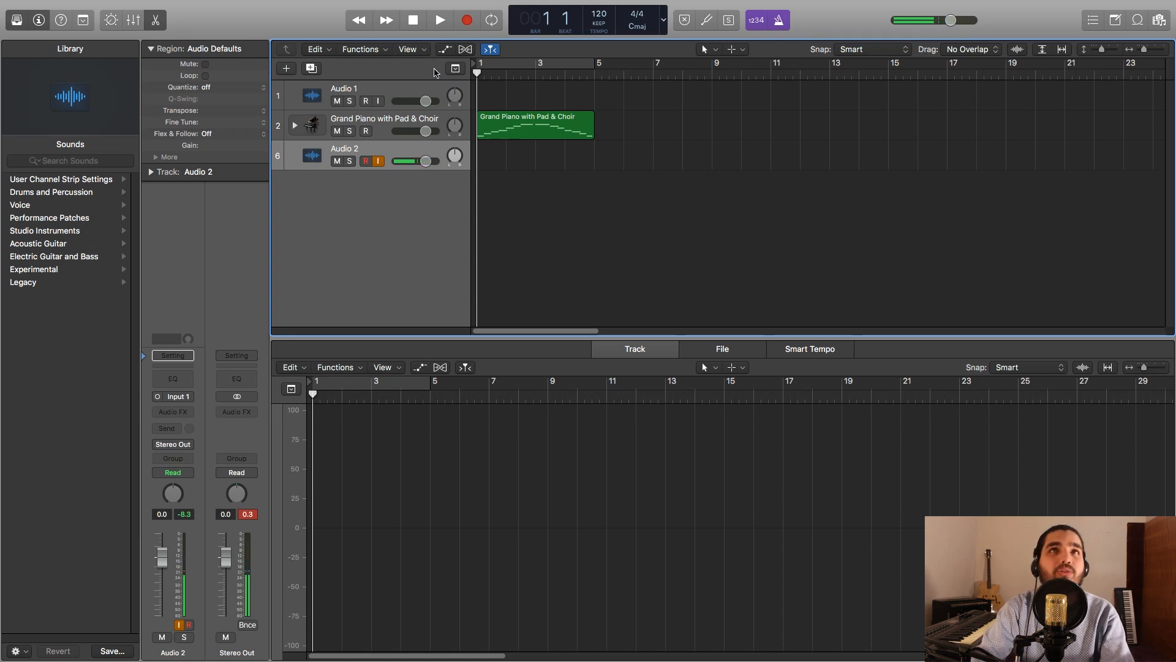
# - Record a take of about five bars on the Audio 2 track and play it back from the start
pyautogui.click(465, 21)
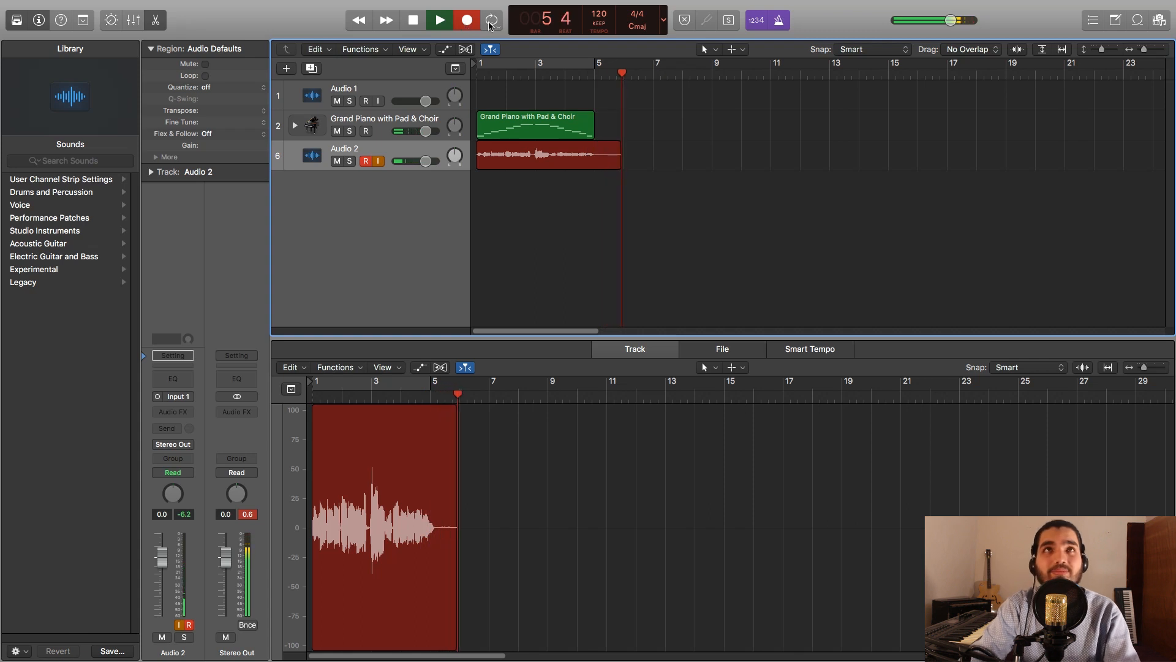
pyautogui.press('space')
pyautogui.click(414, 25)
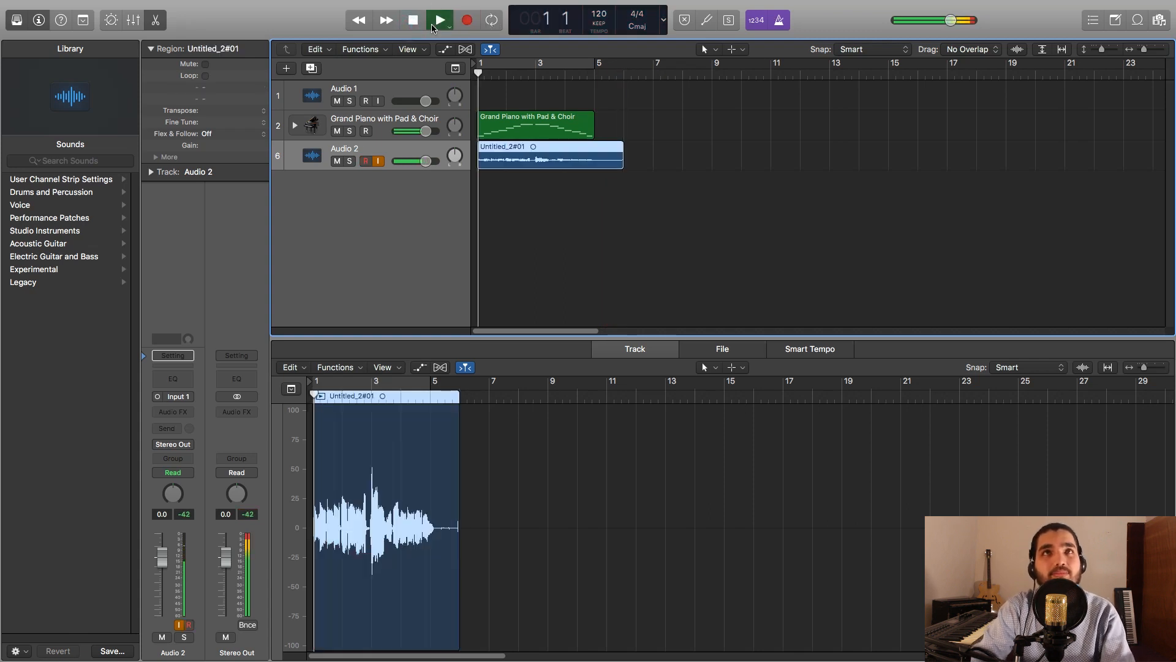
pyautogui.press('space')
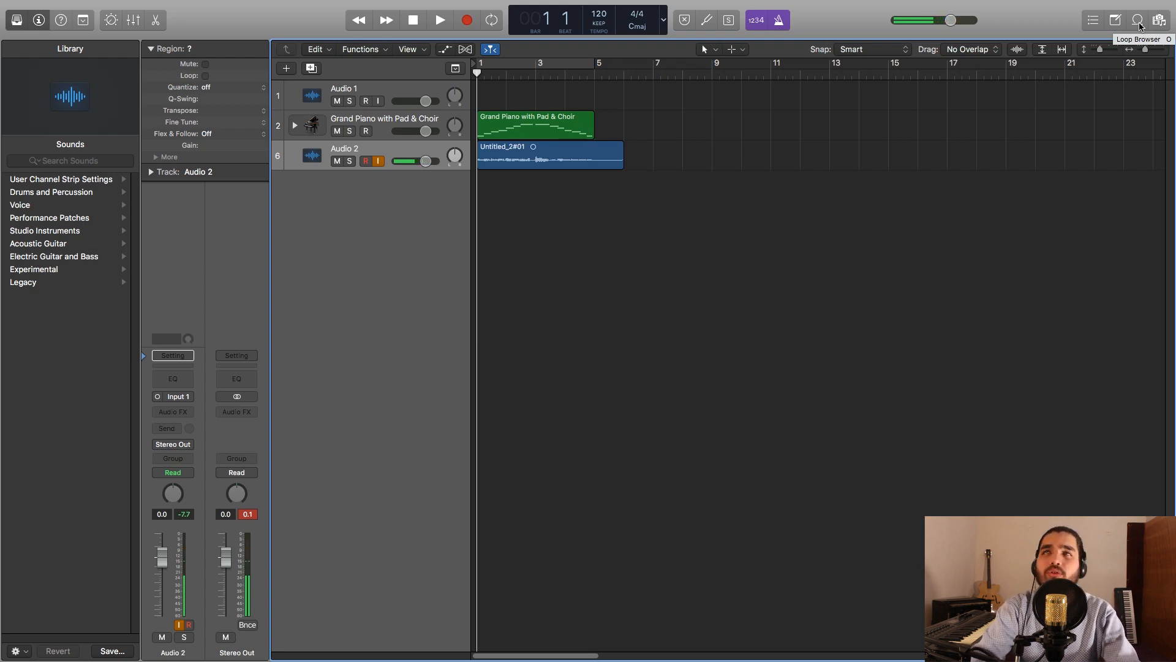
# - Open the Loop Browser and preview the 70s Electric Piano 16 and Andean Stroll Lute 02 loops
pyautogui.click(1140, 25)
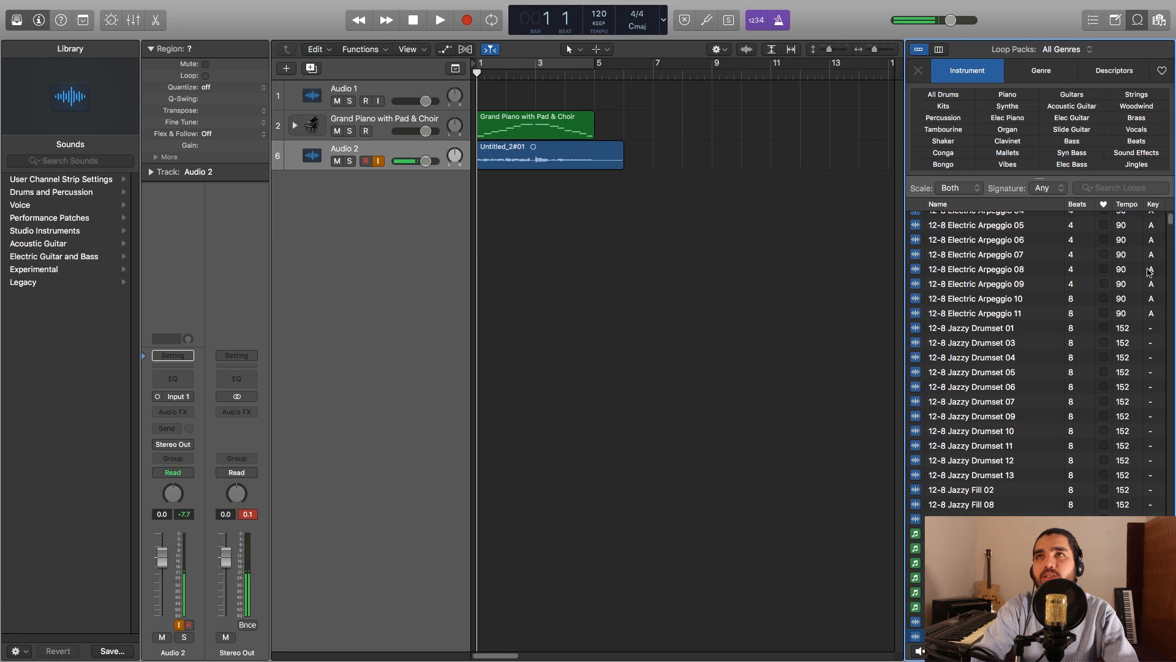
pyautogui.moveTo(1171, 223); pyautogui.dragTo(1172, 228)
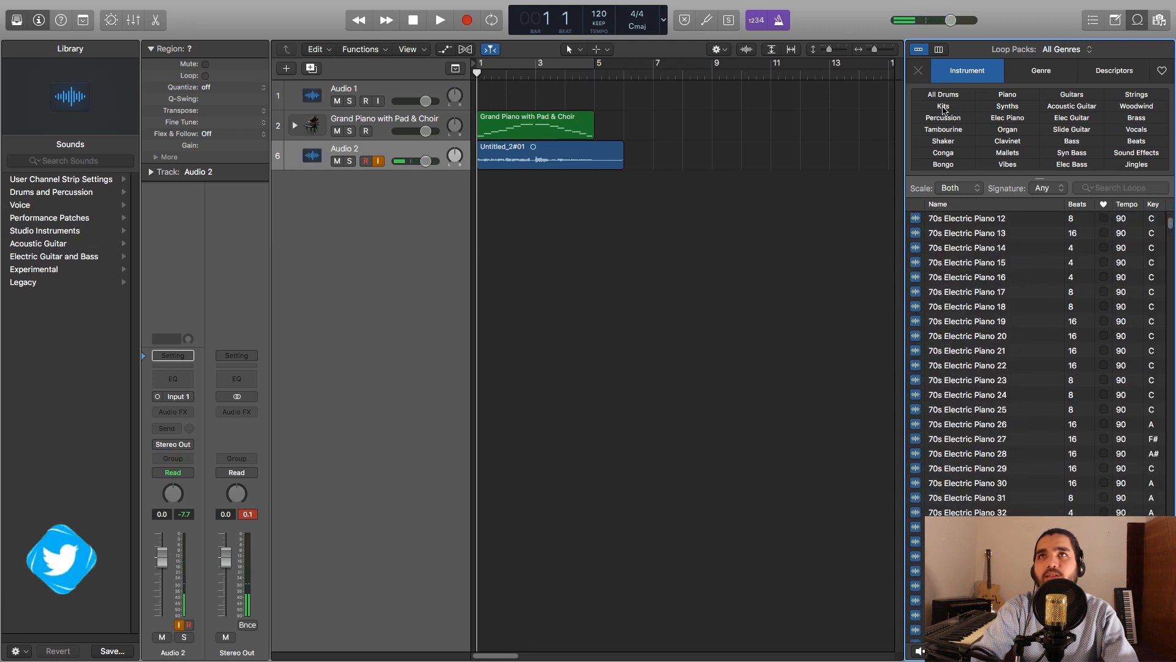
pyautogui.click(956, 283)
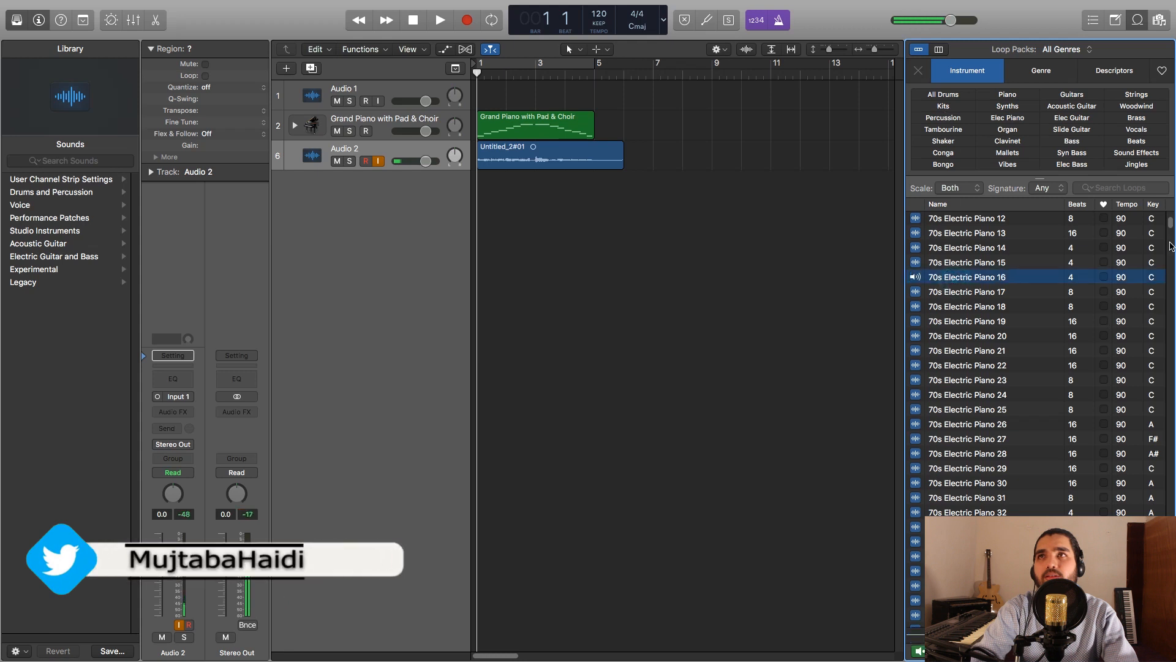
pyautogui.moveTo(1170, 229); pyautogui.dragTo(1171, 243)
pyautogui.click(1011, 297)
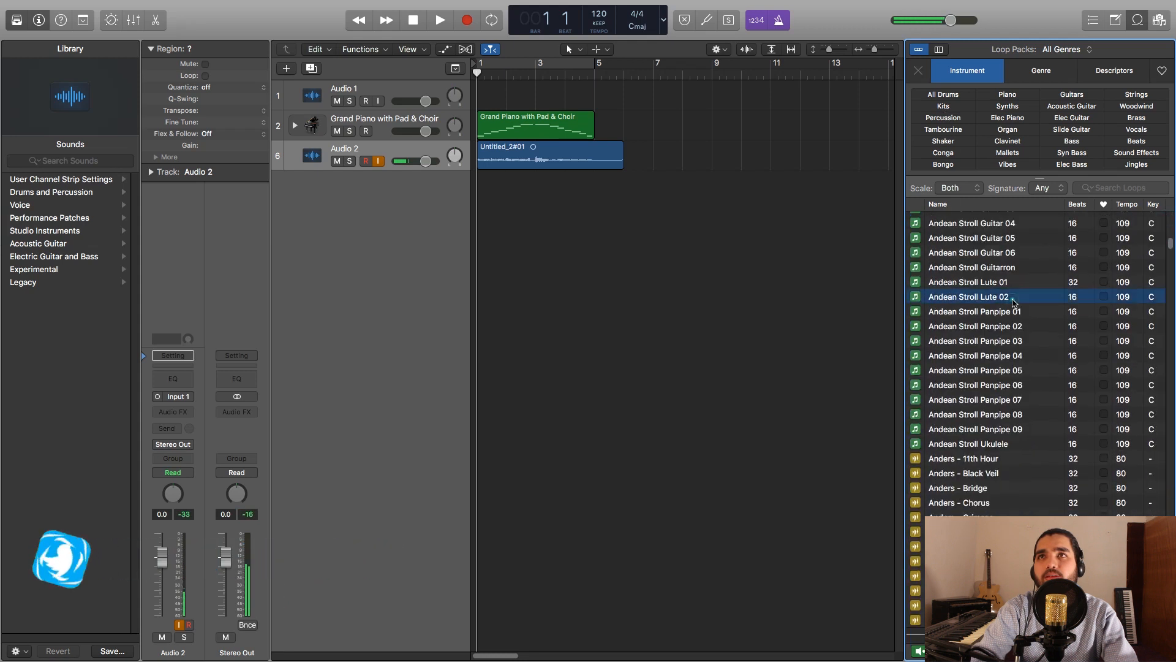
# - Filter the loops to the All Drums instrument category and preview drum loops such as Darcy - Bridge
pyautogui.click(943, 99)
pyautogui.click(943, 100)
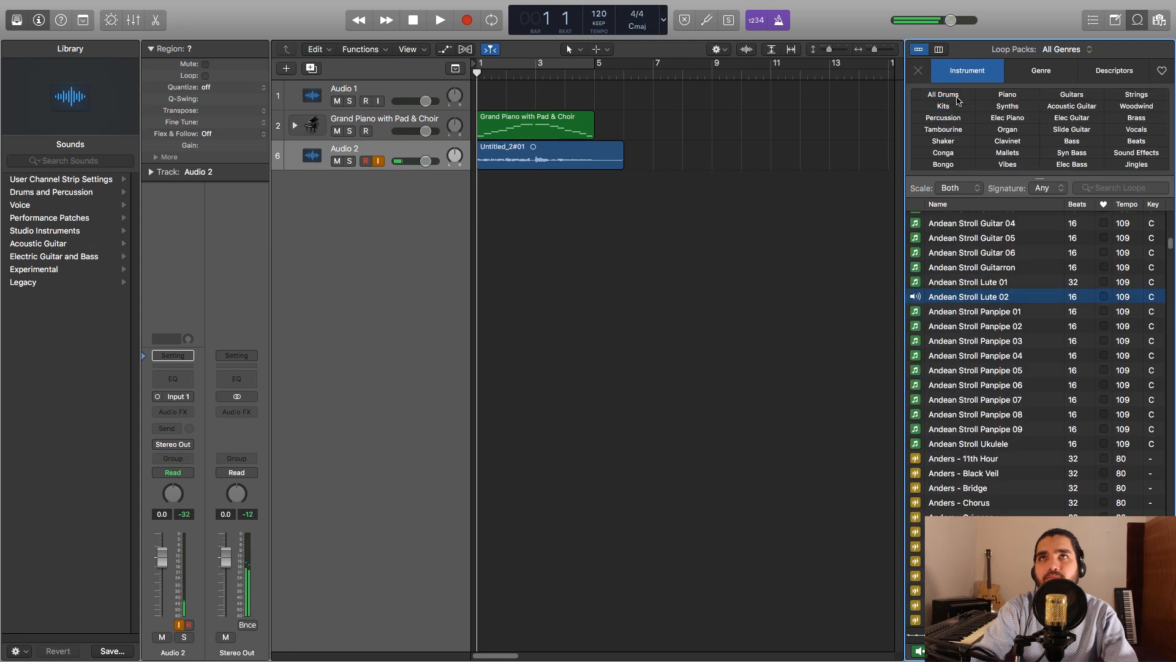
pyautogui.click(951, 95)
pyautogui.click(996, 297)
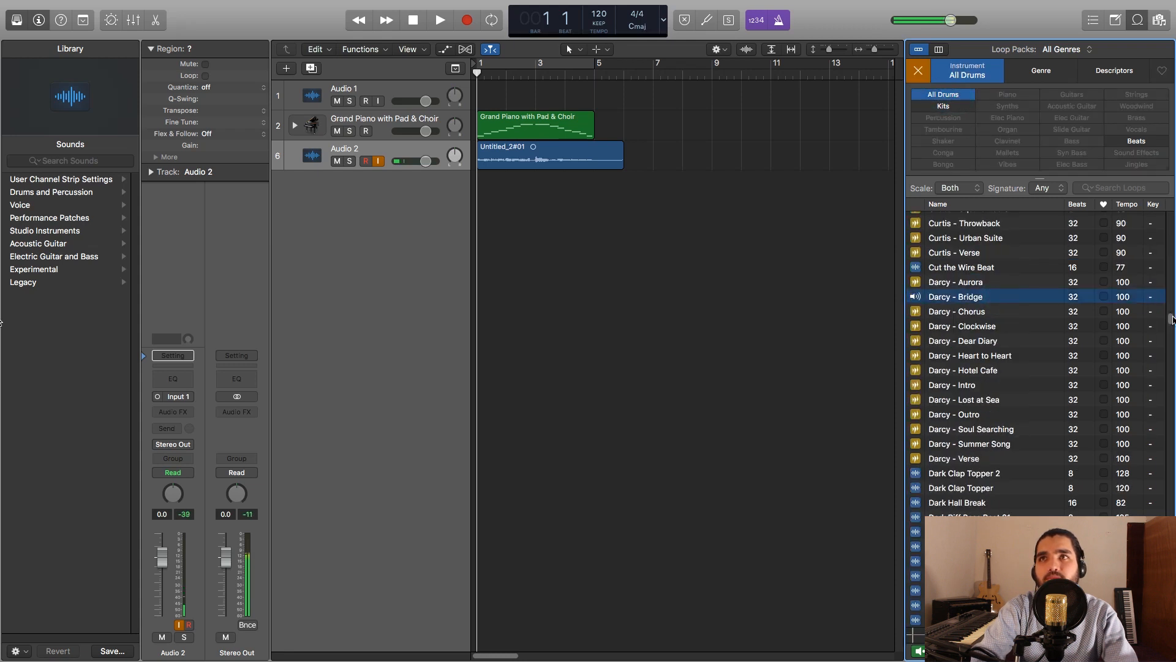
pyautogui.moveTo(1171, 317); pyautogui.dragTo(1171, 332)
pyautogui.click(1021, 270)
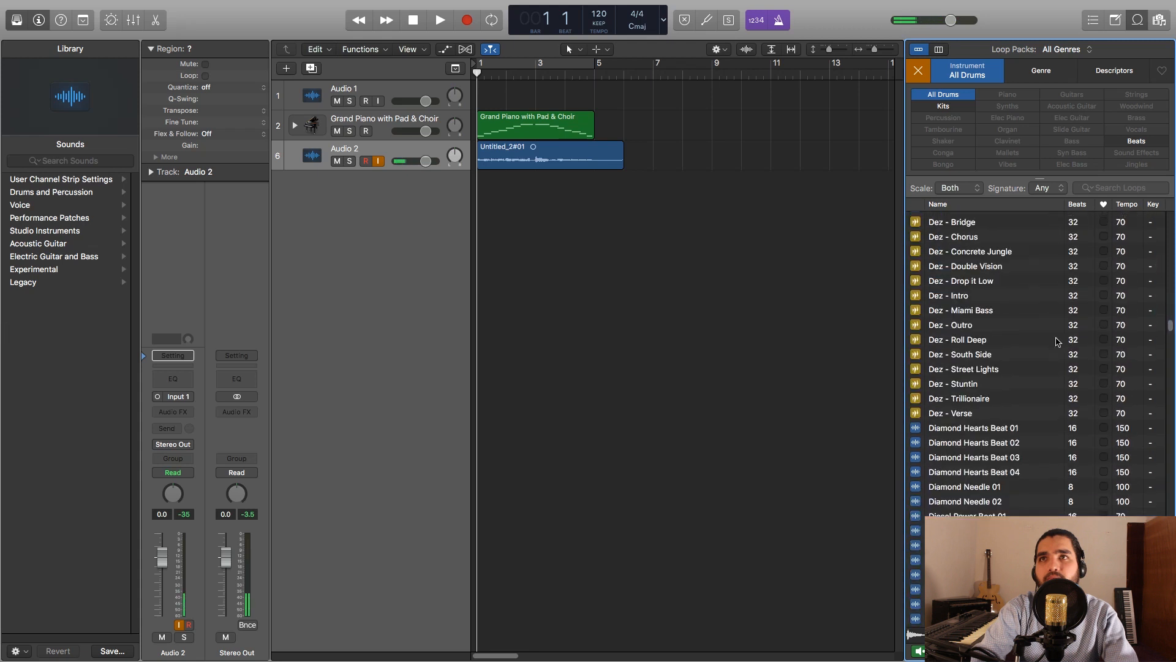
# - Preview the Diamond Hearts Beat 02 loop and delete the Diamond Hearts Beat 02 track together with its regions
pyautogui.click(1012, 448)
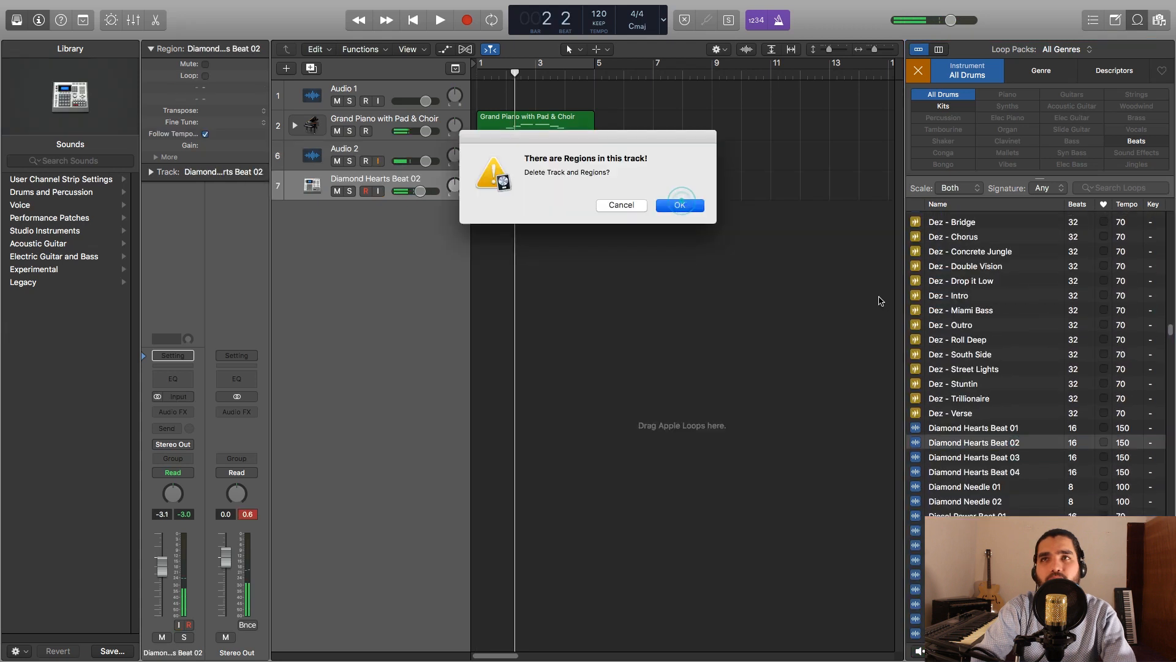
pyautogui.press('Return')
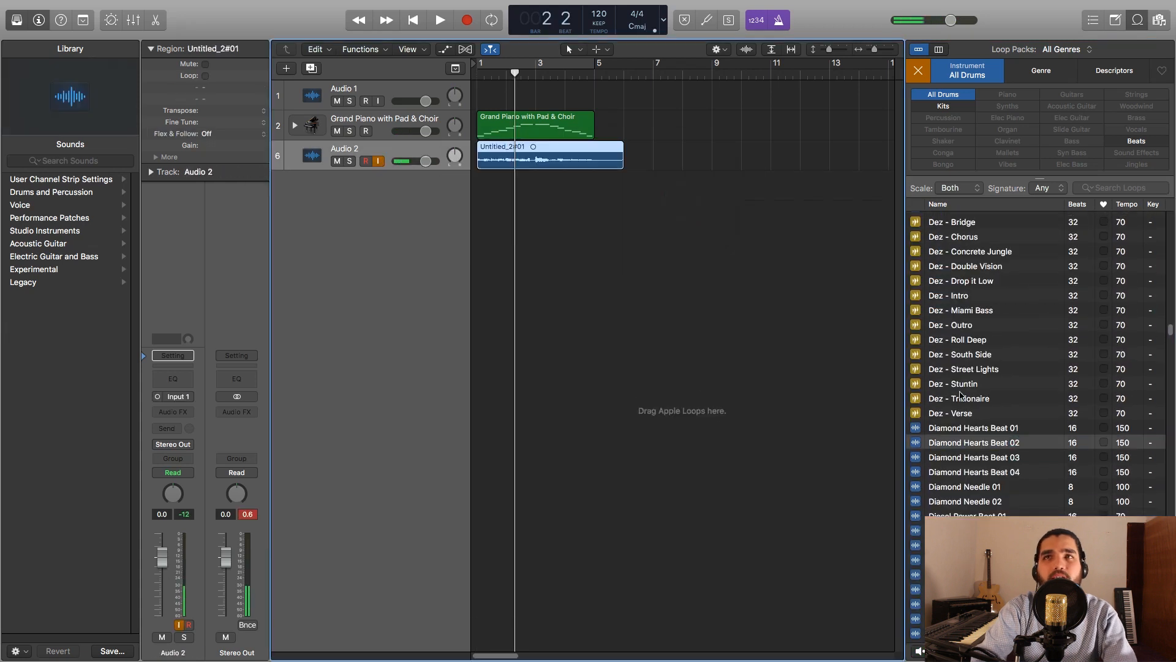
# - Place the Diamond Hearts Beat 02 loop at bar 1 on a new track below Audio 2
pyautogui.click(974, 445)
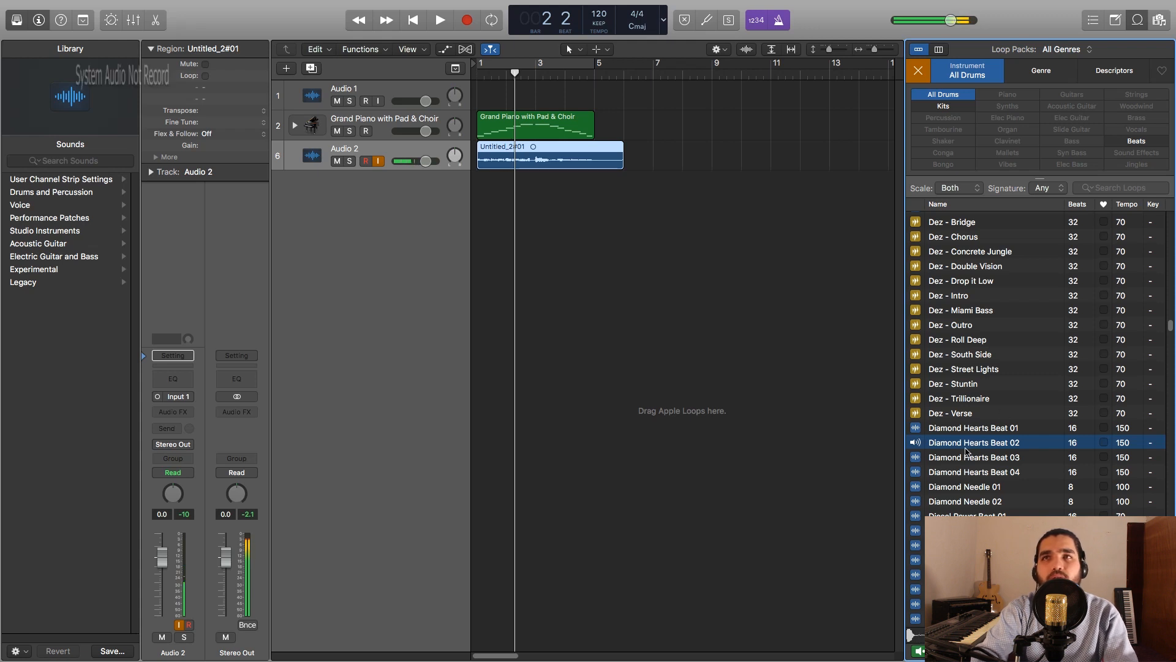
pyautogui.click(979, 442)
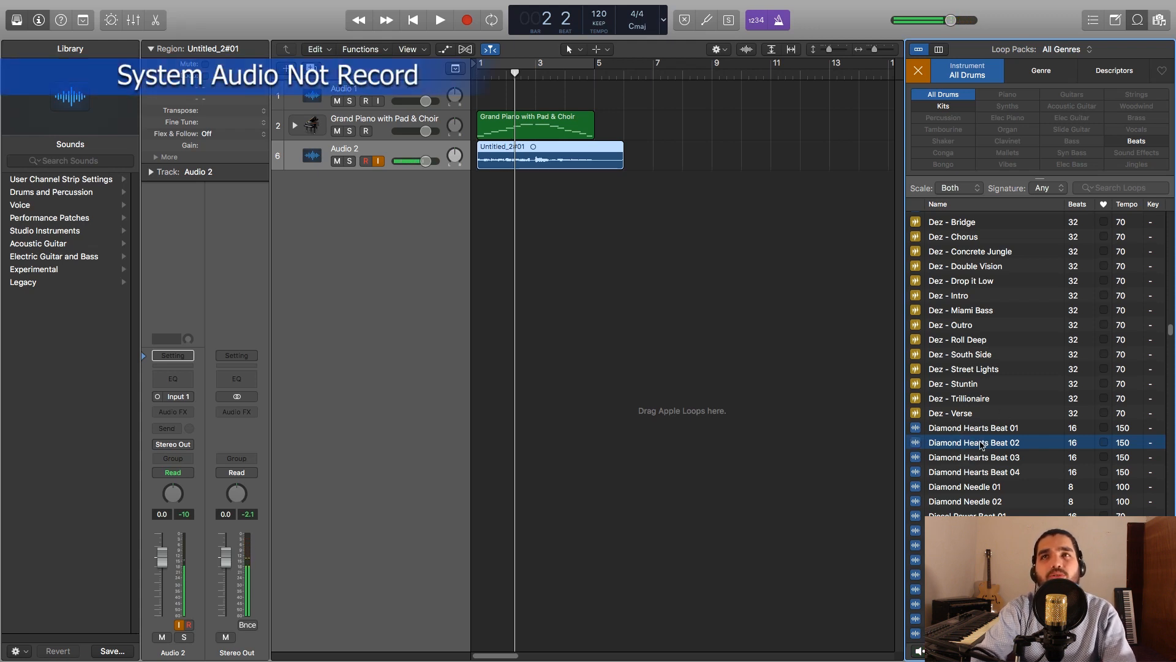
pyautogui.moveTo(981, 445); pyautogui.dragTo(480, 256)
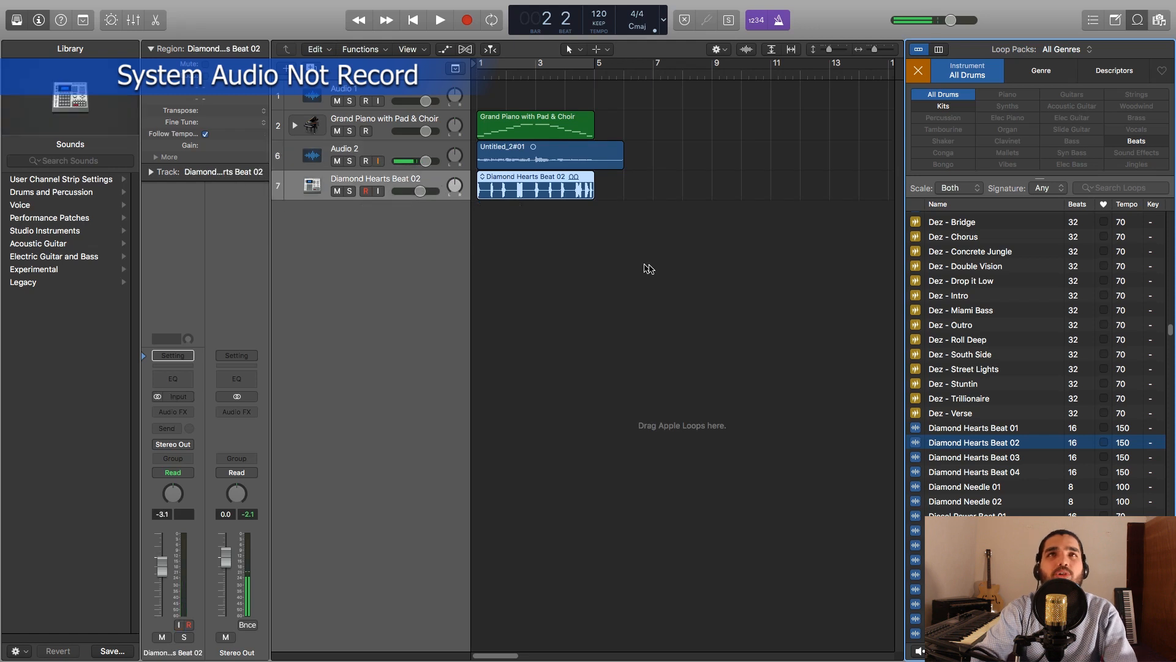